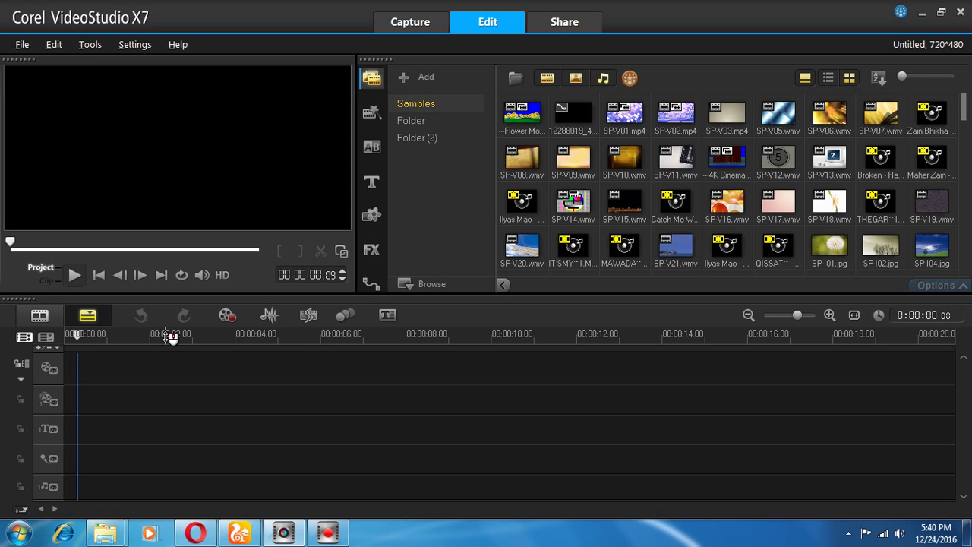
- Get more content through the Corel Guide and start downloading the free 088_HD-Project template, minimizing the download window
click(630, 79)
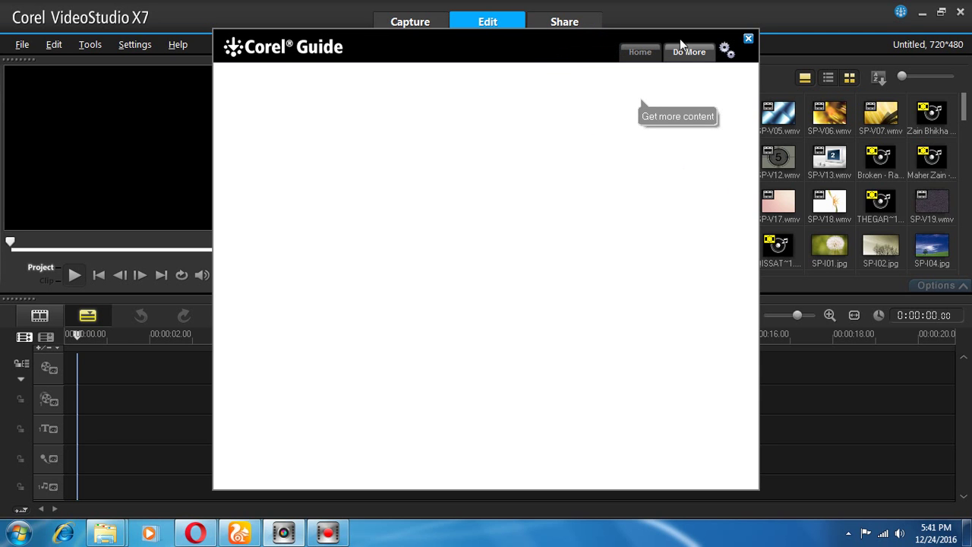
click(548, 47)
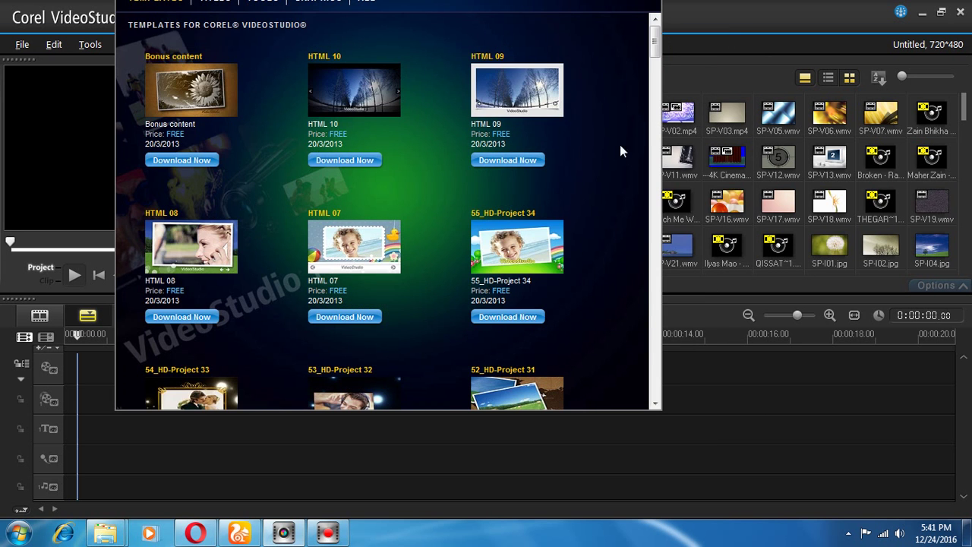
drag(656, 41, 656, 95)
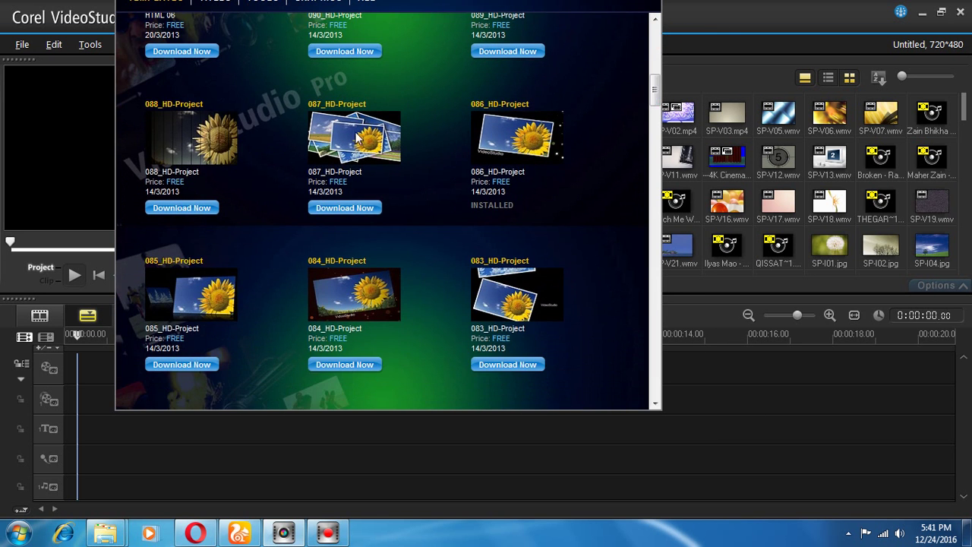
click(472, 205)
click(192, 209)
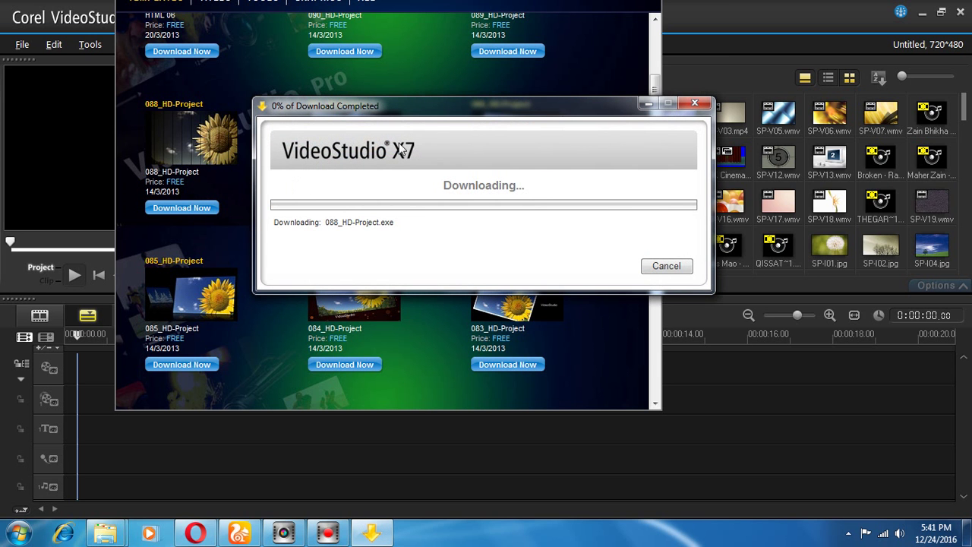
drag(448, 115, 351, 107)
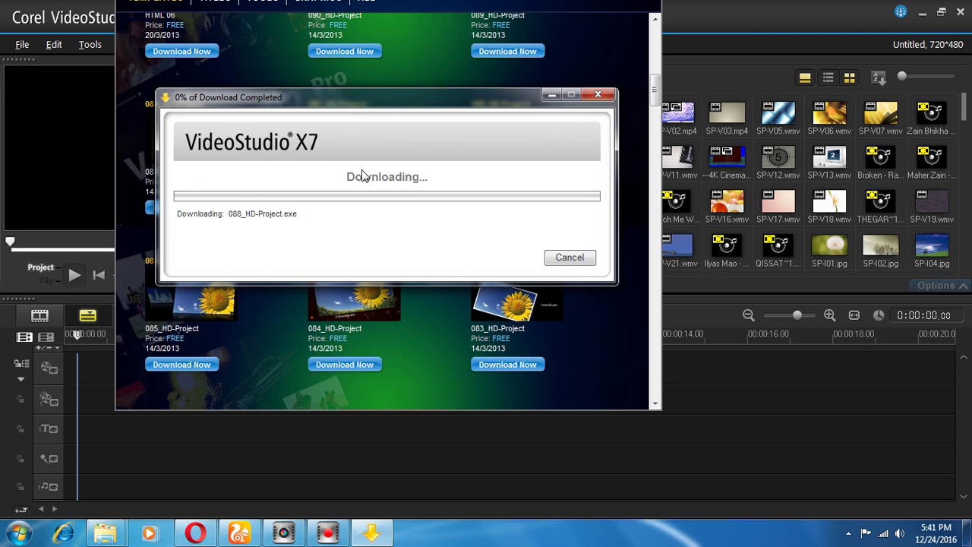
click(551, 95)
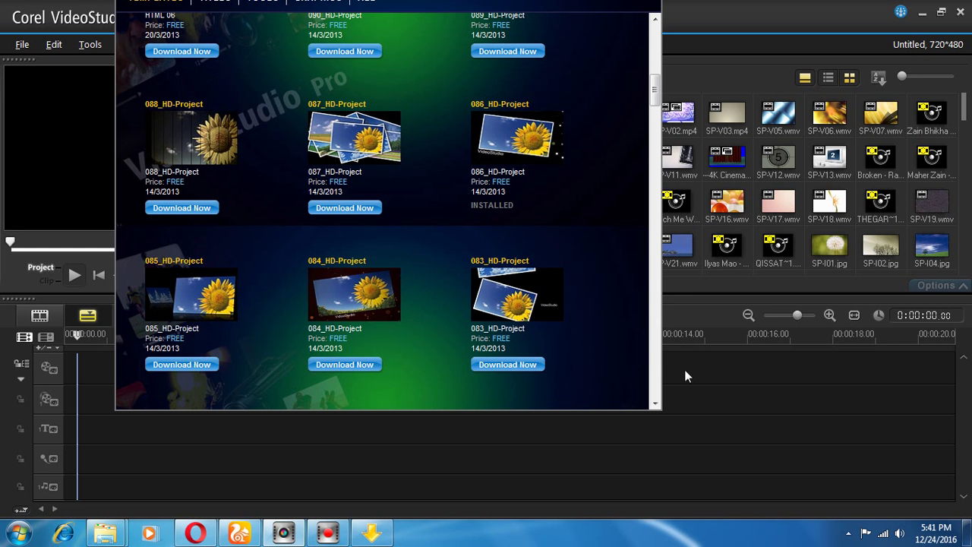
drag(655, 93, 668, 5)
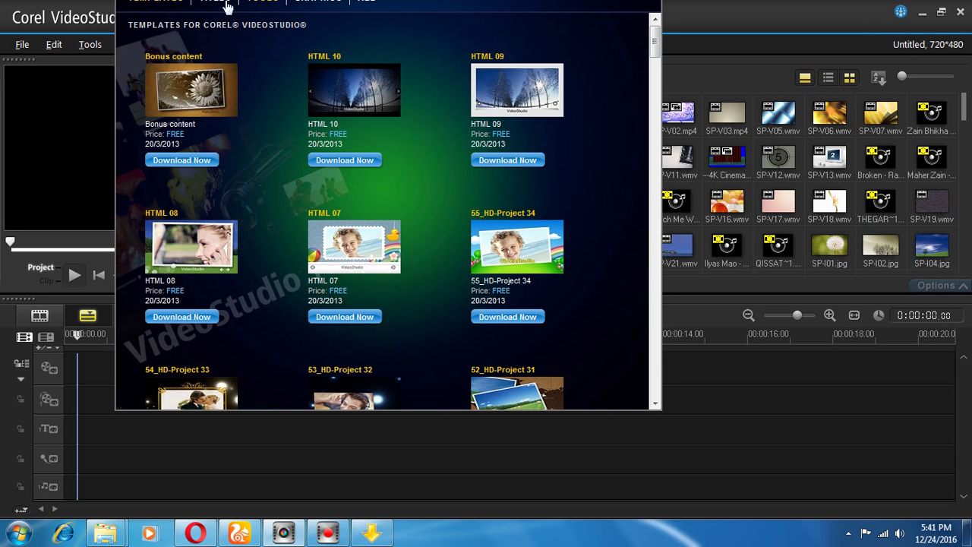
click(168, 6)
click(656, 9)
click(543, 6)
- Install the downloaded 088_HD-Project template in English (United States), accepting the license agreement and finishing the setup
click(371, 533)
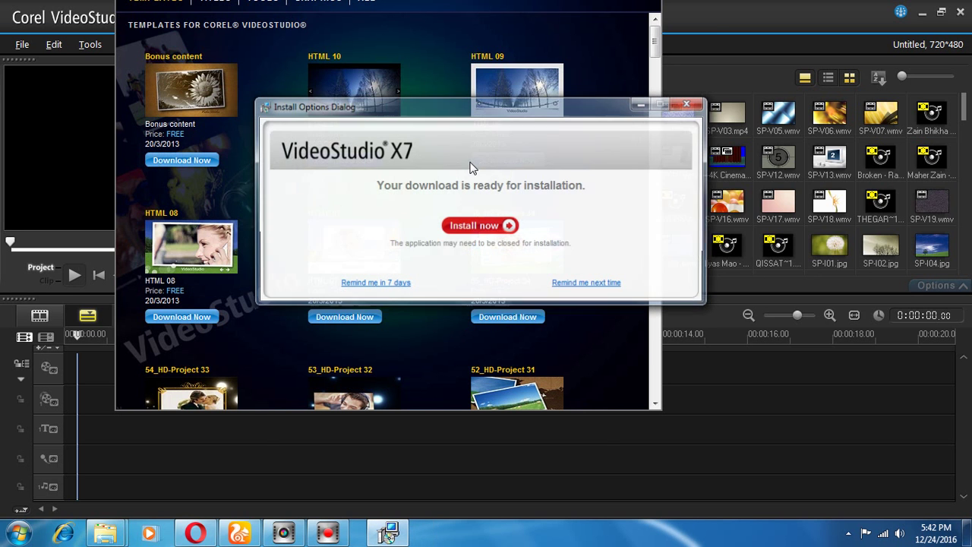
click(474, 226)
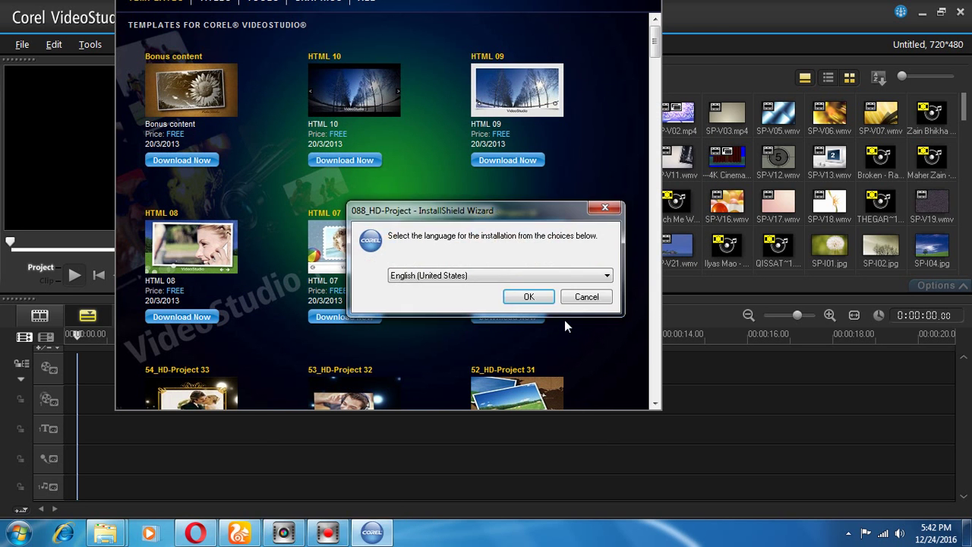
click(530, 298)
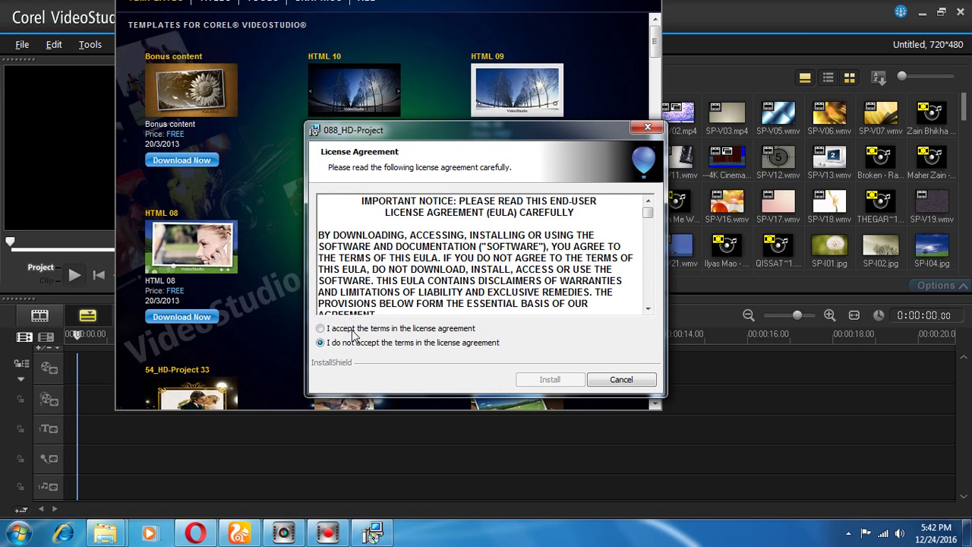
click(436, 329)
click(562, 379)
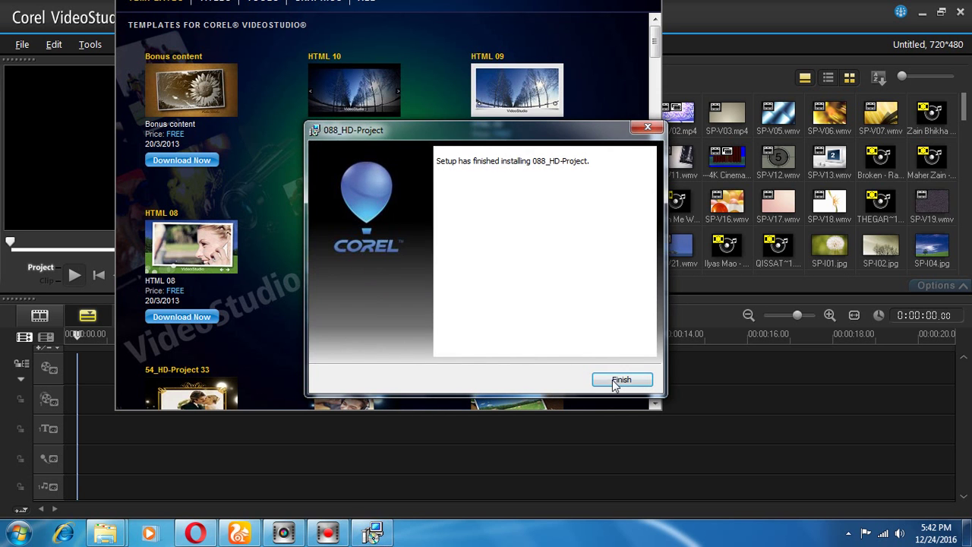
click(620, 380)
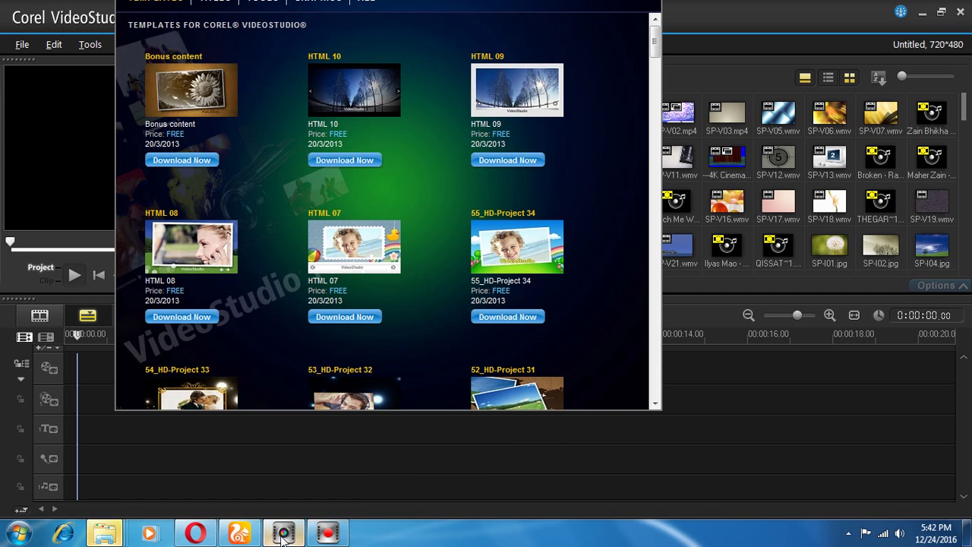
- Try to close the VideoStudio program window and the content guide in front of it
mouse_move(103, 536)
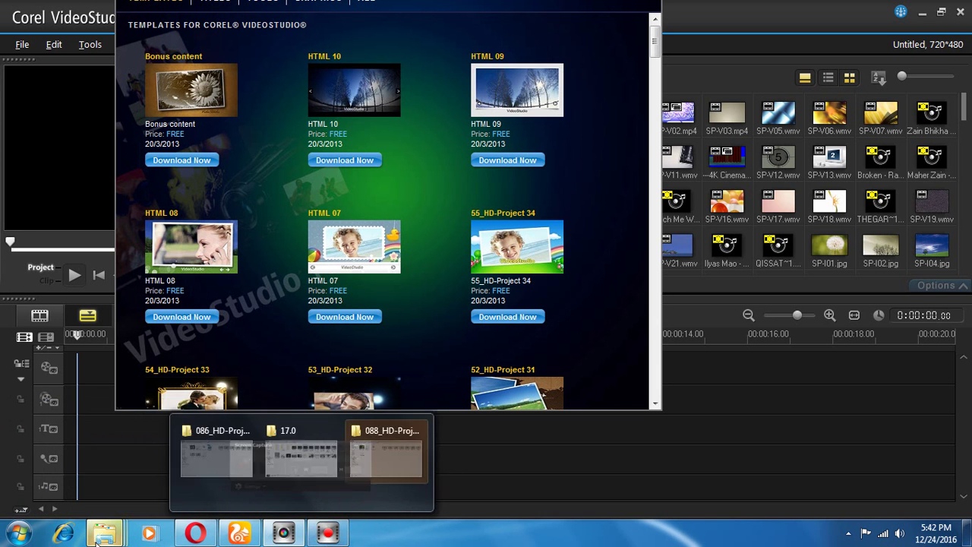
right_click(284, 534)
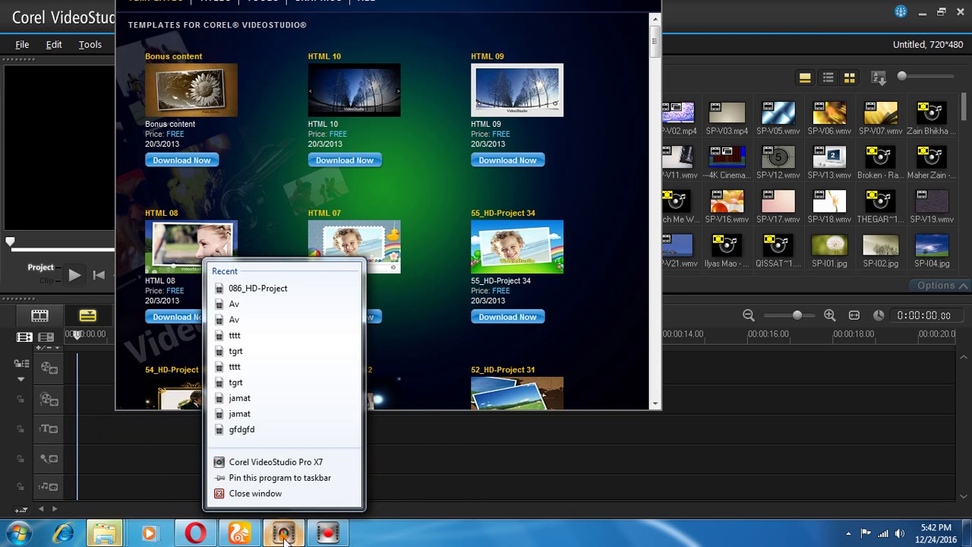
click(264, 493)
right_click(283, 534)
click(654, 5)
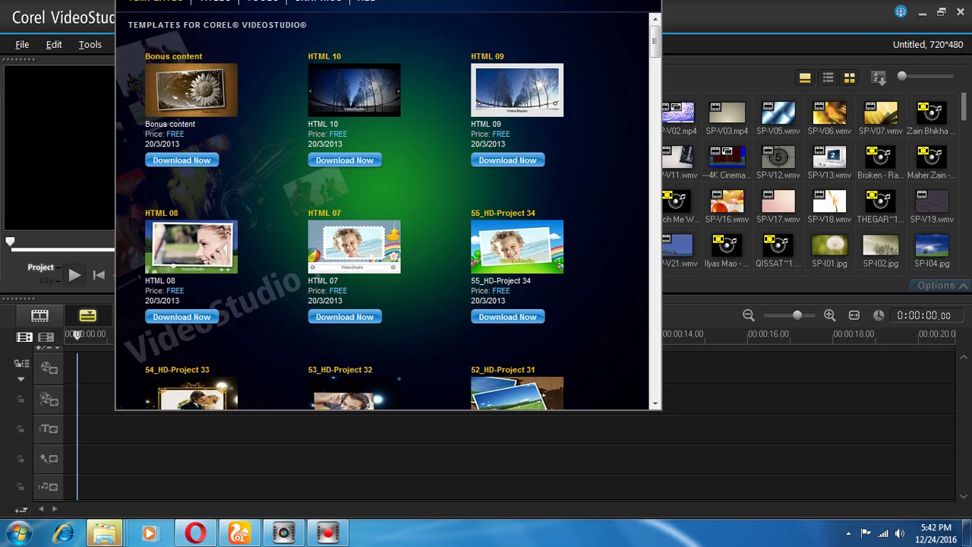
- Force the Untitled - Corel VideoStudio task to end in Windows Task Manager and dismiss the not-responding dialog by closing the program
key(ctrl+shift+Escape)
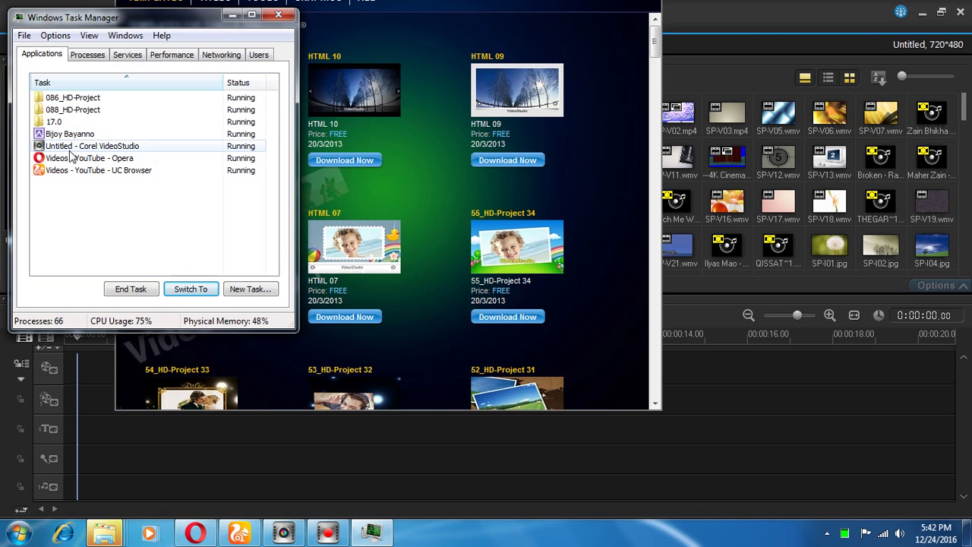
click(76, 146)
click(130, 288)
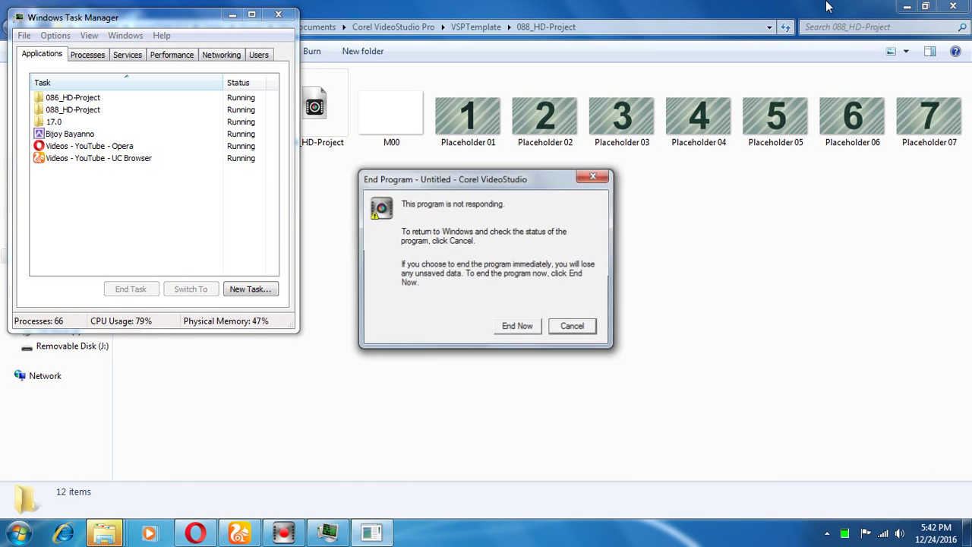
click(514, 324)
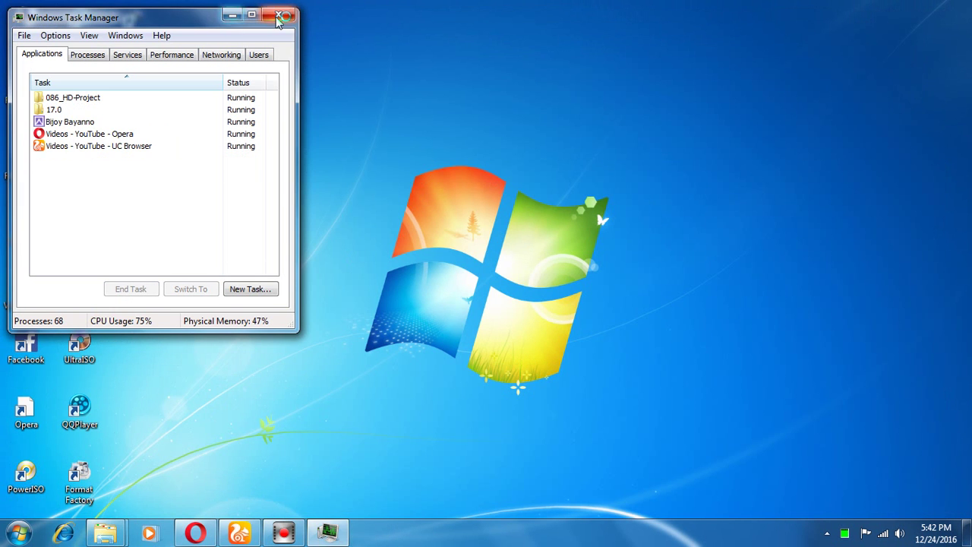
click(272, 19)
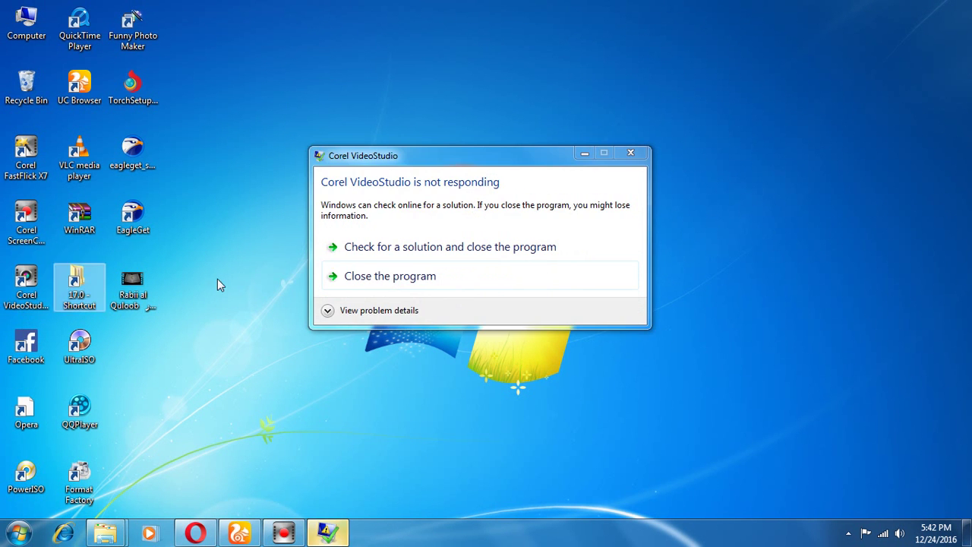
click(422, 276)
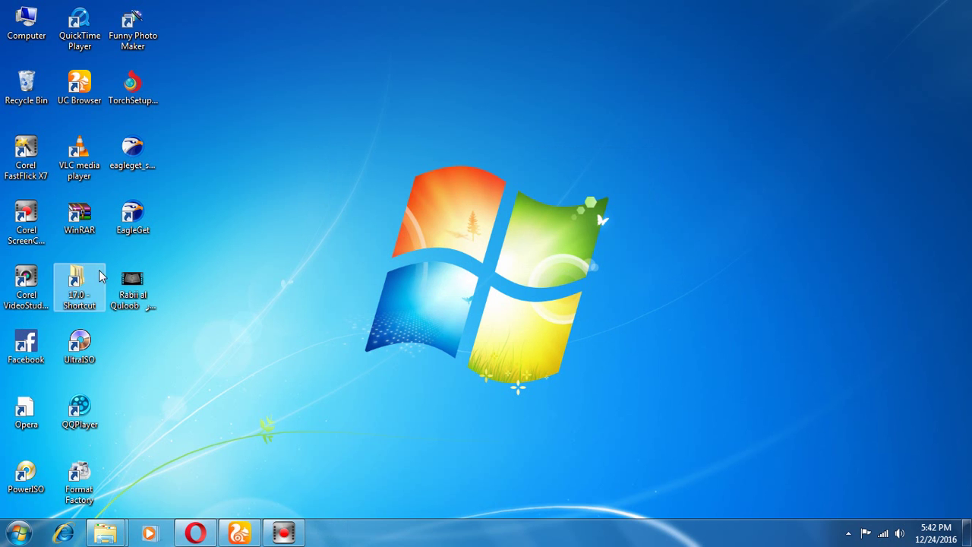
- Relaunch Corel VideoStudio X7 and show the HD Projects category of the instant project templates
double_click(26, 283)
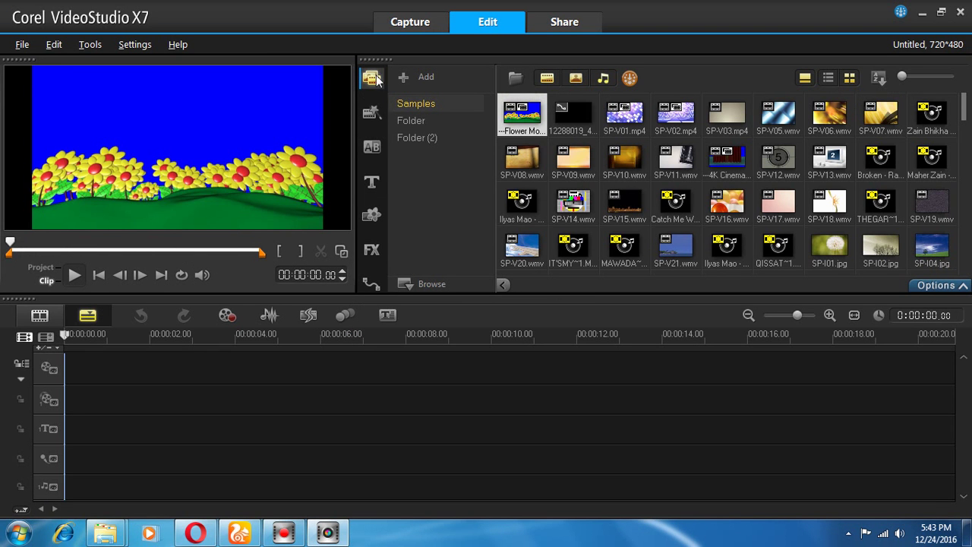
click(370, 112)
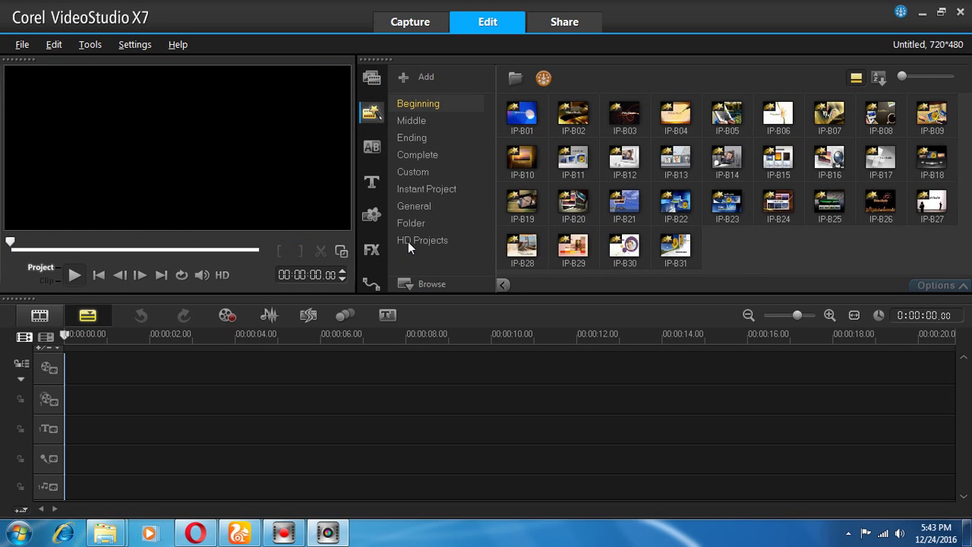
click(409, 240)
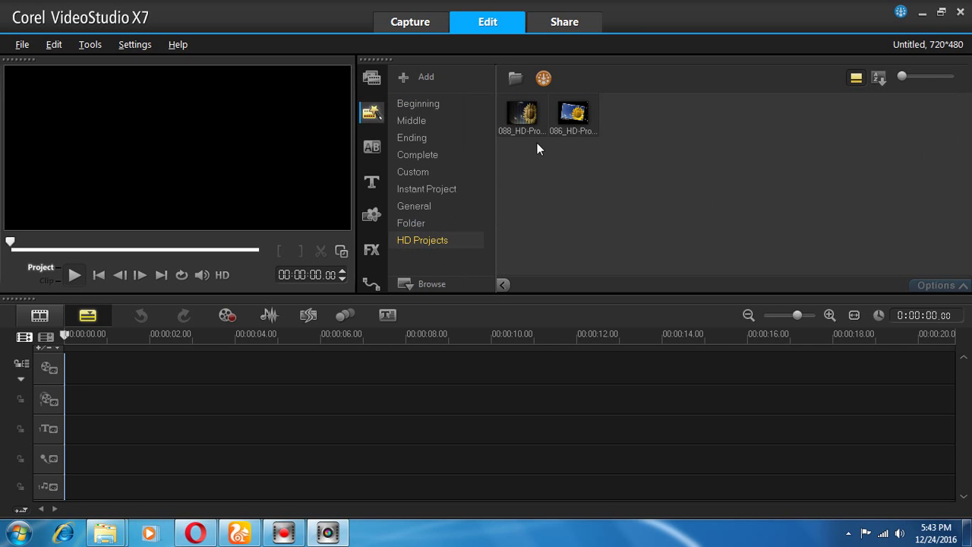
- Play the 088_HD-Project template in the preview and stop the playback
click(519, 123)
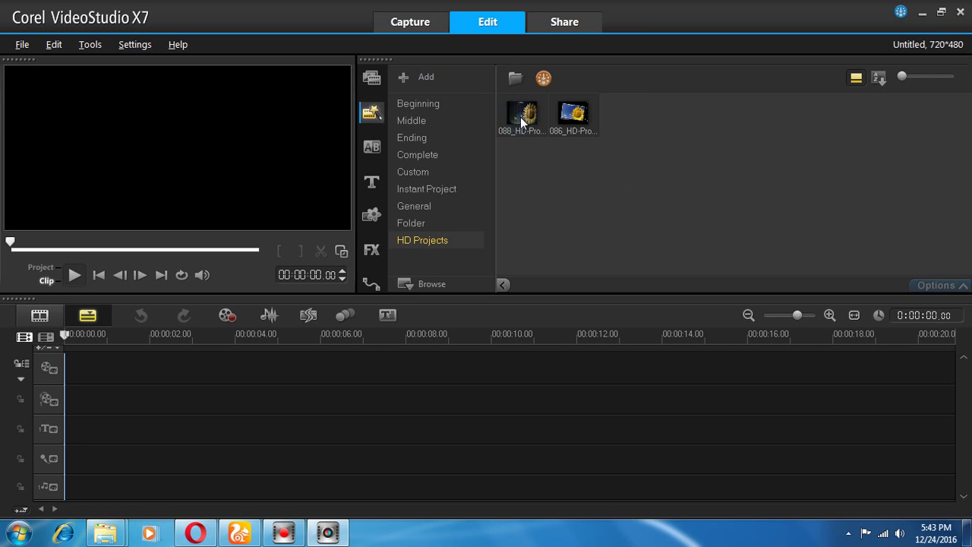
click(78, 276)
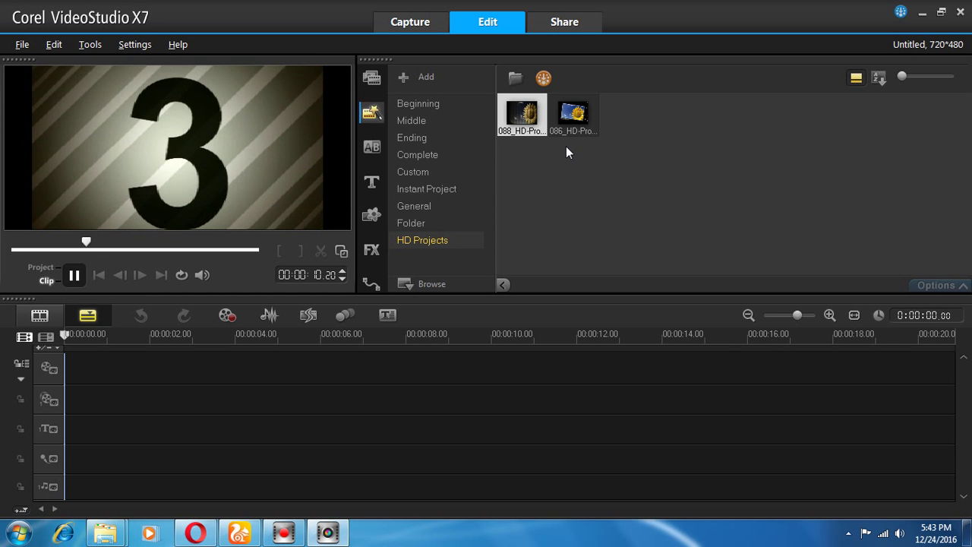
key(space)
- Insert the 086_HD-Project template at the start of the timeline and scrub through it to check its contents
drag(573, 136, 213, 391)
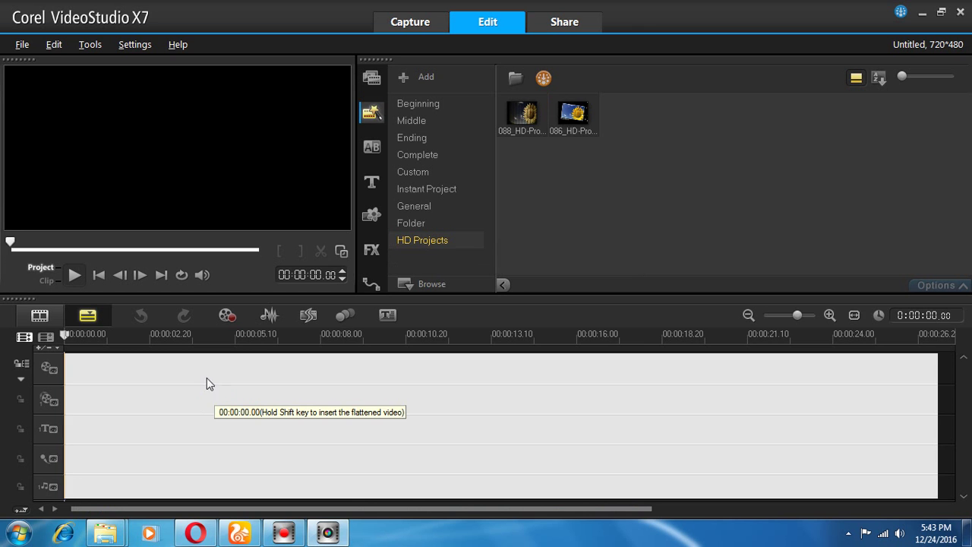
drag(150, 357, 294, 347)
click(138, 335)
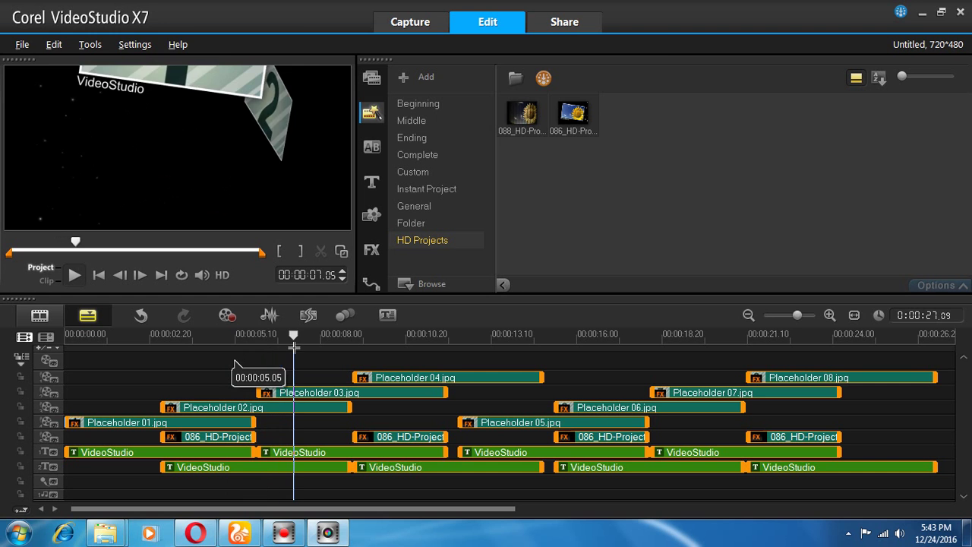
- Examine the titles, tools, graphics and all-content listings in the Corel Guide, close it and scrub the timeline
click(543, 78)
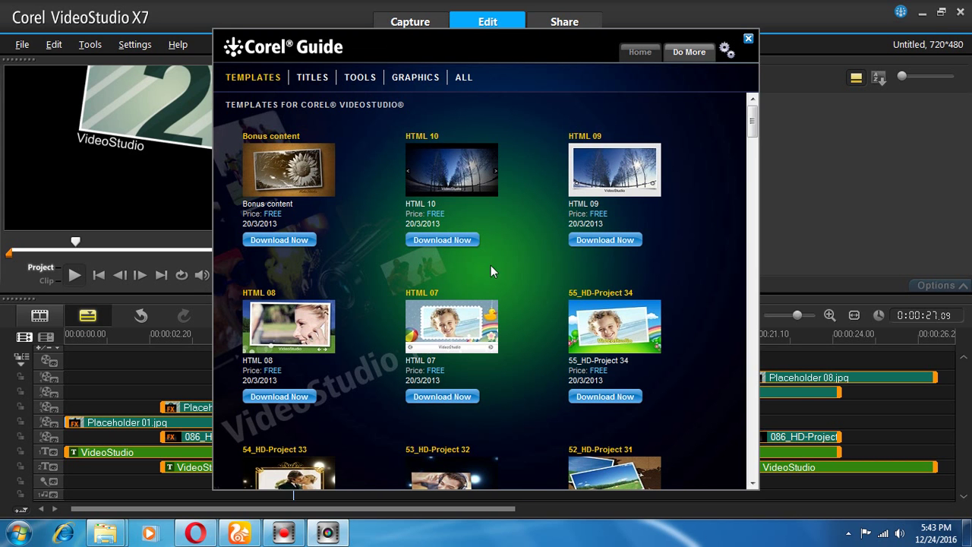
click(313, 79)
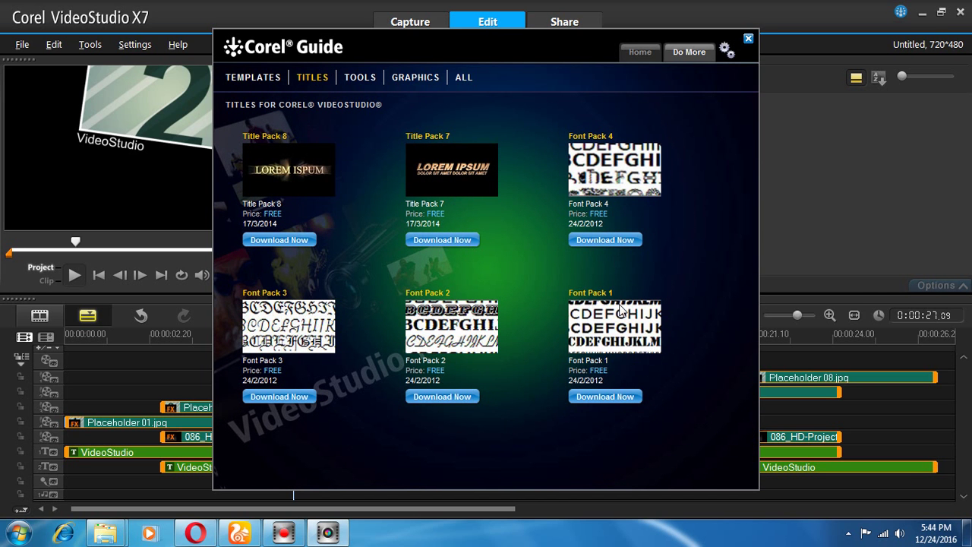
click(358, 78)
click(414, 79)
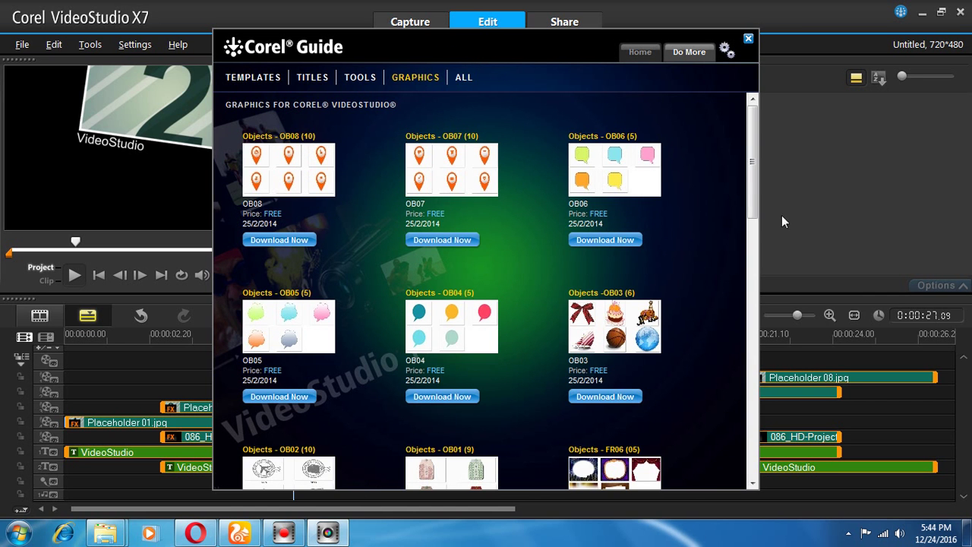
drag(757, 152, 757, 174)
drag(757, 220, 754, 288)
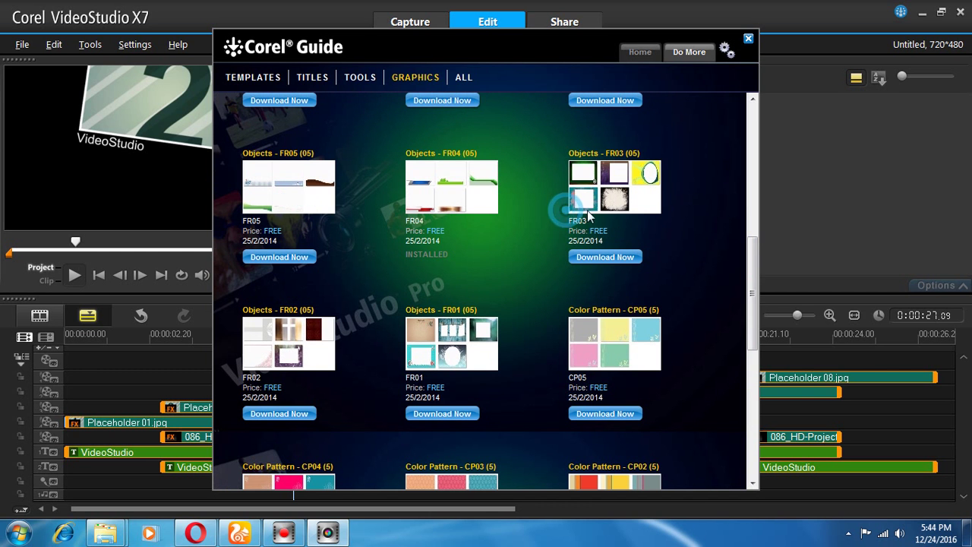
drag(756, 282, 755, 364)
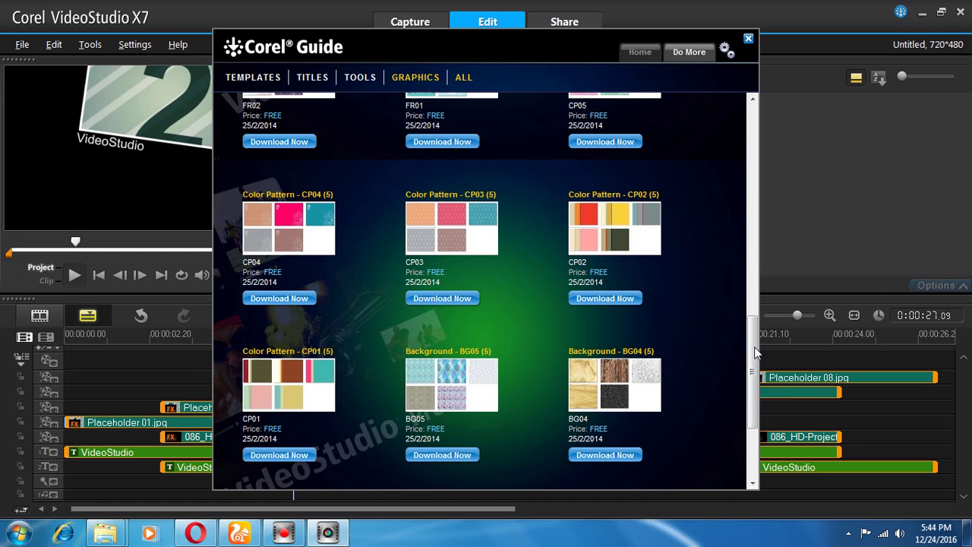
drag(756, 352, 750, 44)
drag(750, 157, 766, 333)
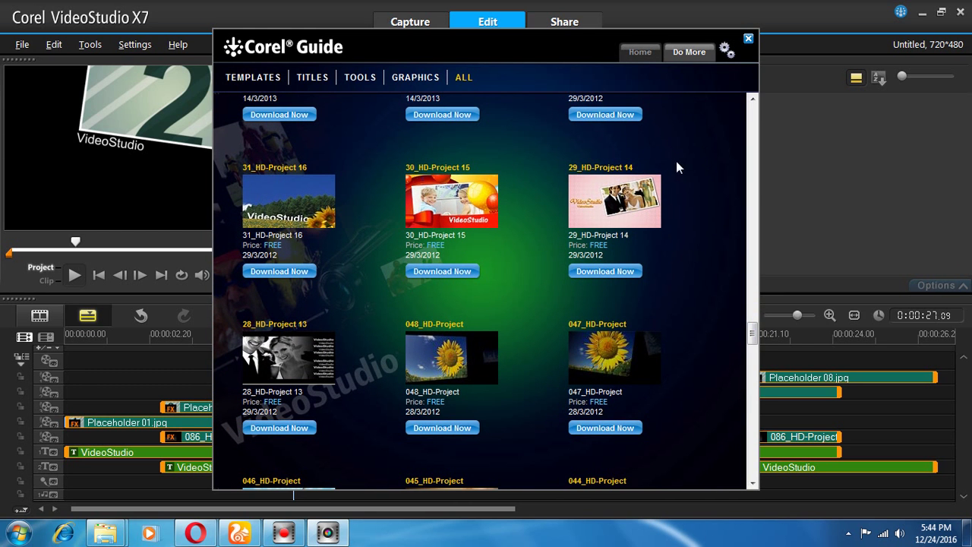
click(748, 40)
drag(321, 336, 272, 351)
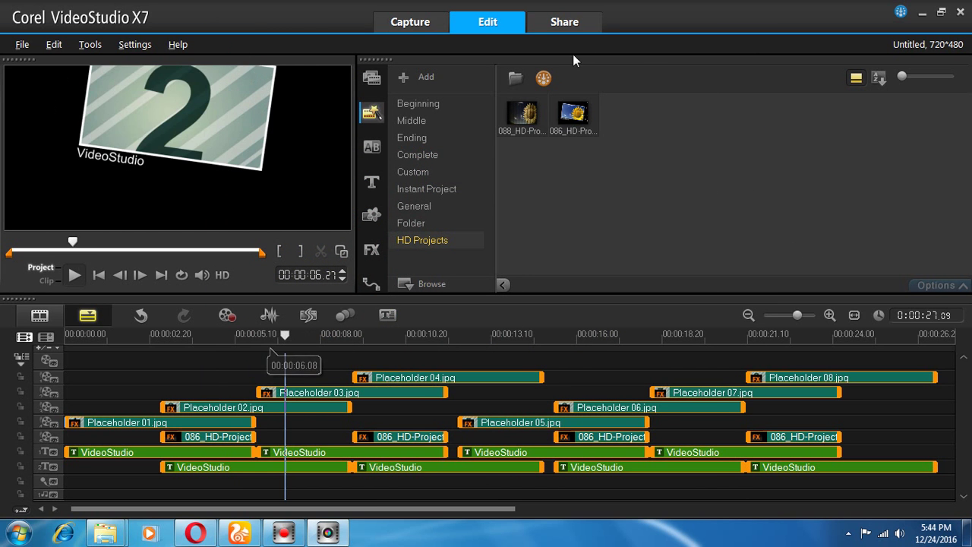